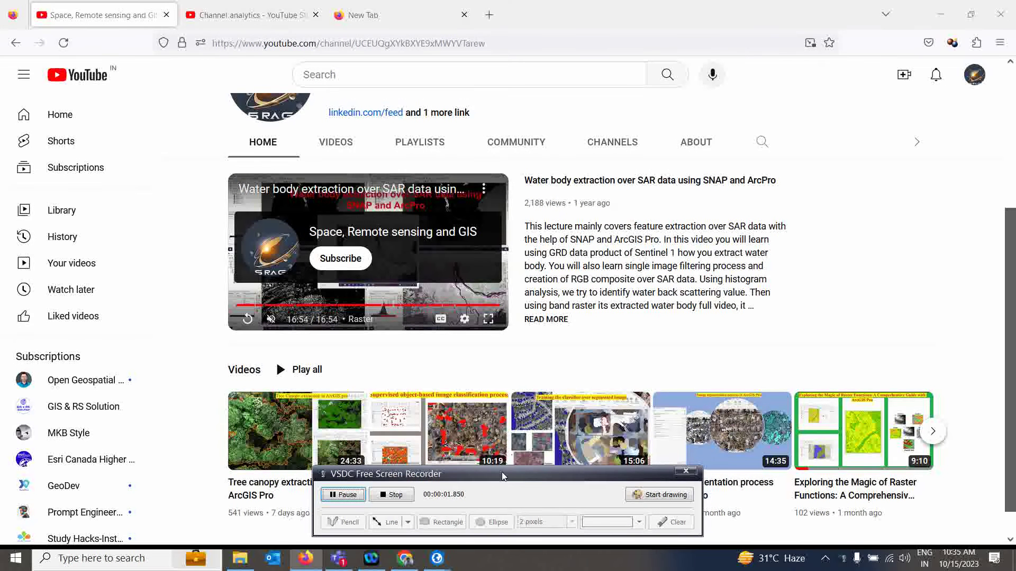
Bring the OrsacDemo project to the front and widen the Contents pane to show full layer names.
left_click_drag(501, 472, 690, 522)
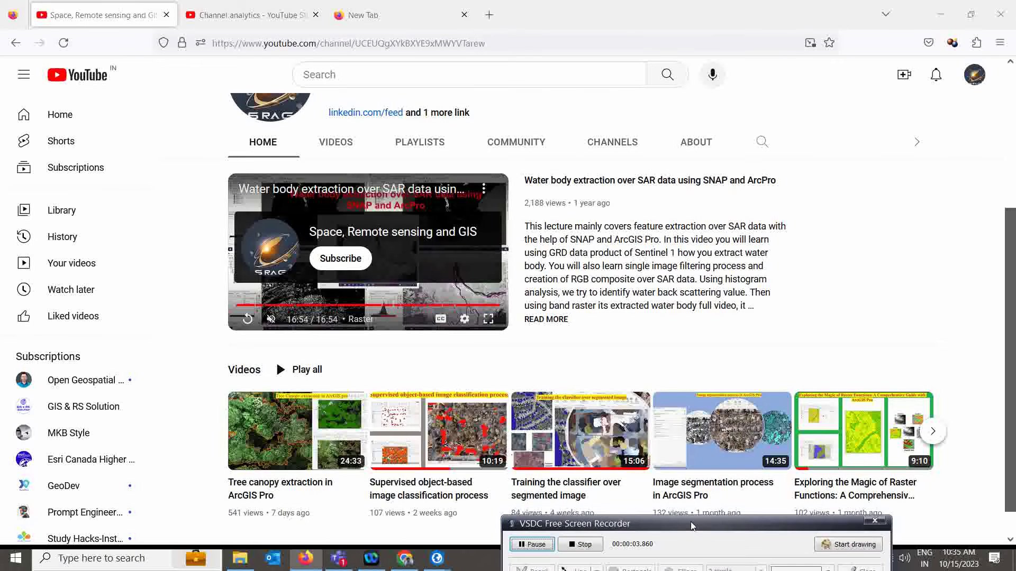
scroll(397, 291, "up", 4)
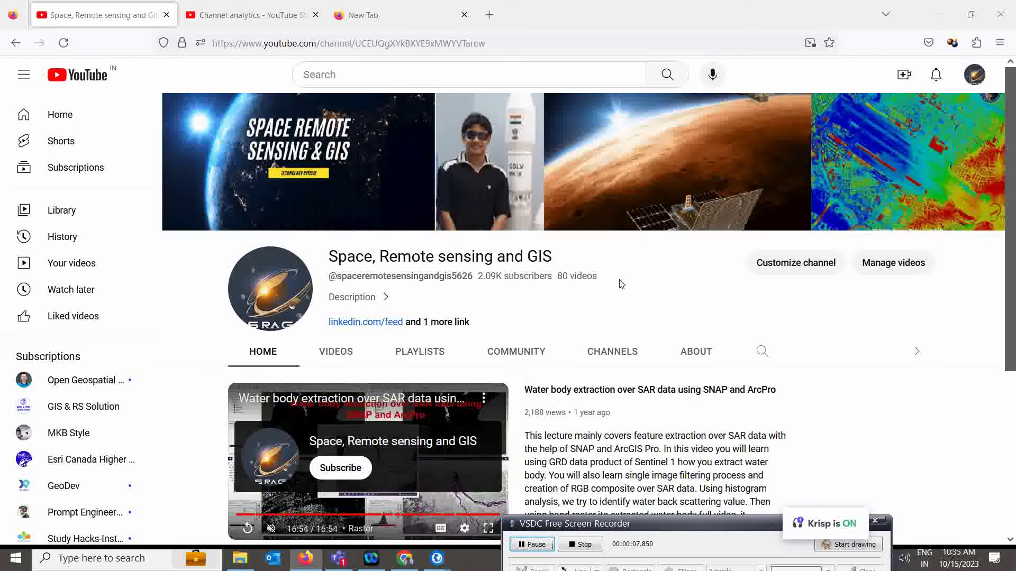
scroll(619, 283, "down", 3)
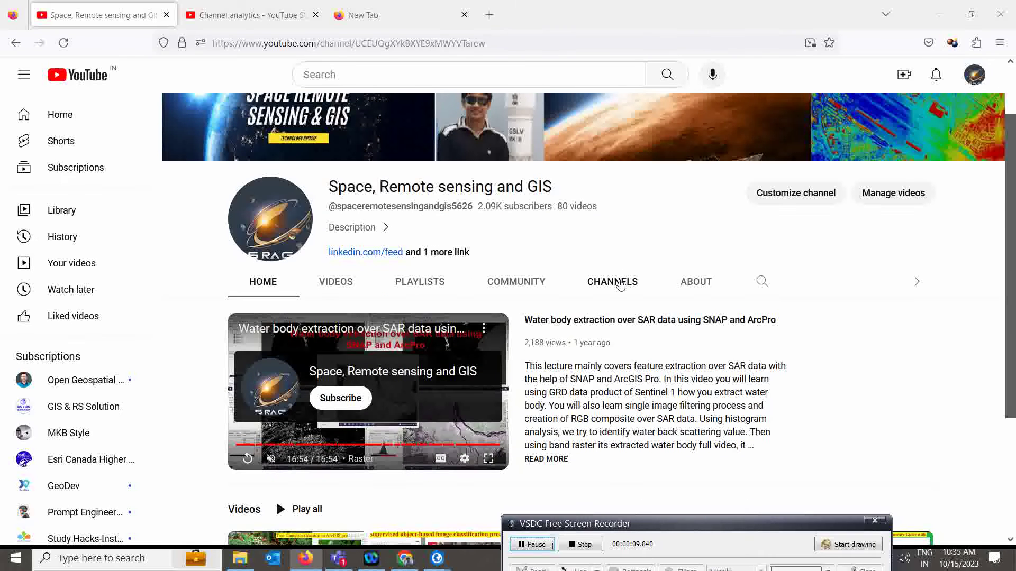
scroll(612, 277, "down", 1)
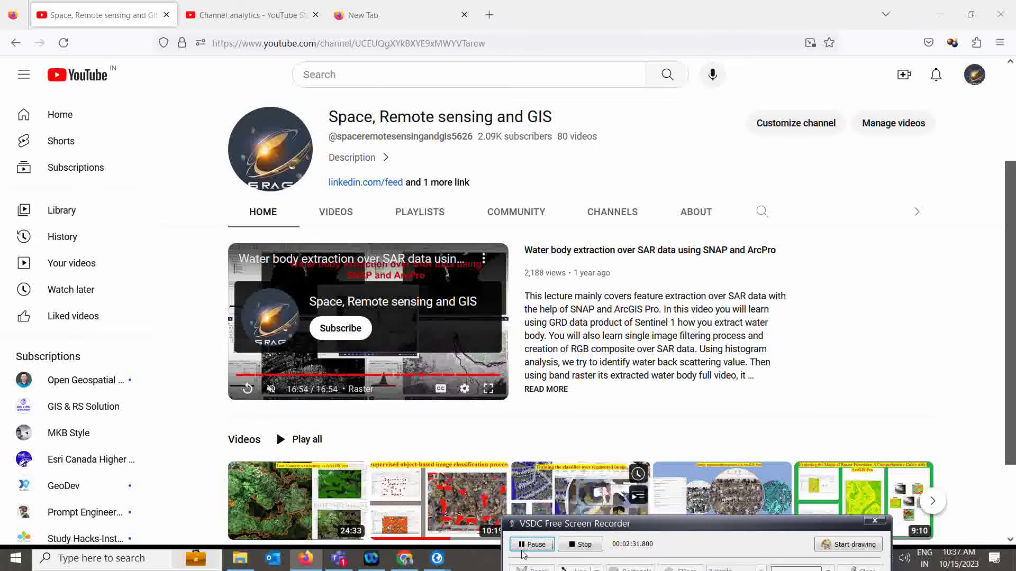
mouse_move(440, 560)
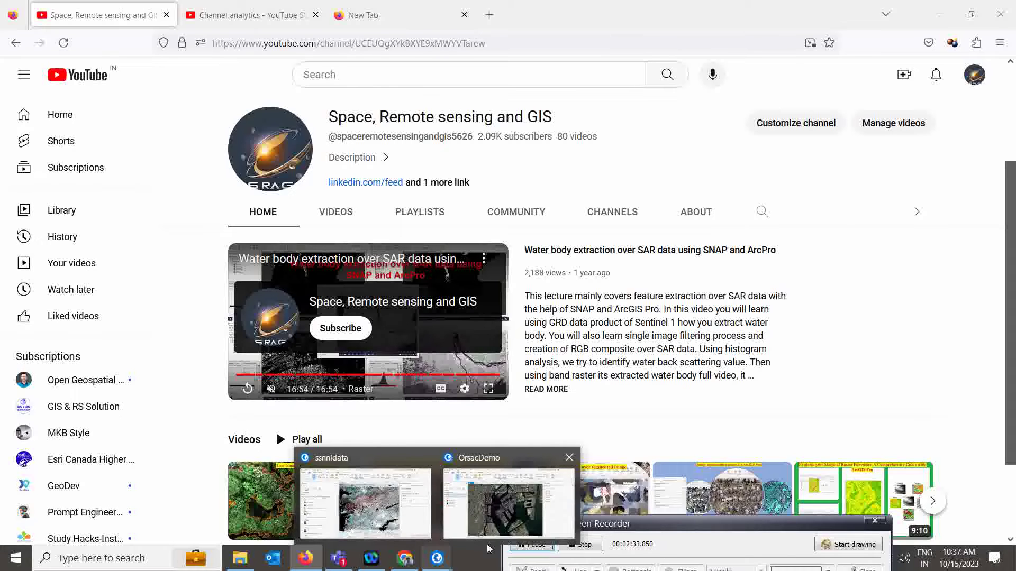
left_click(492, 516)
scroll(429, 281, "up", 2)
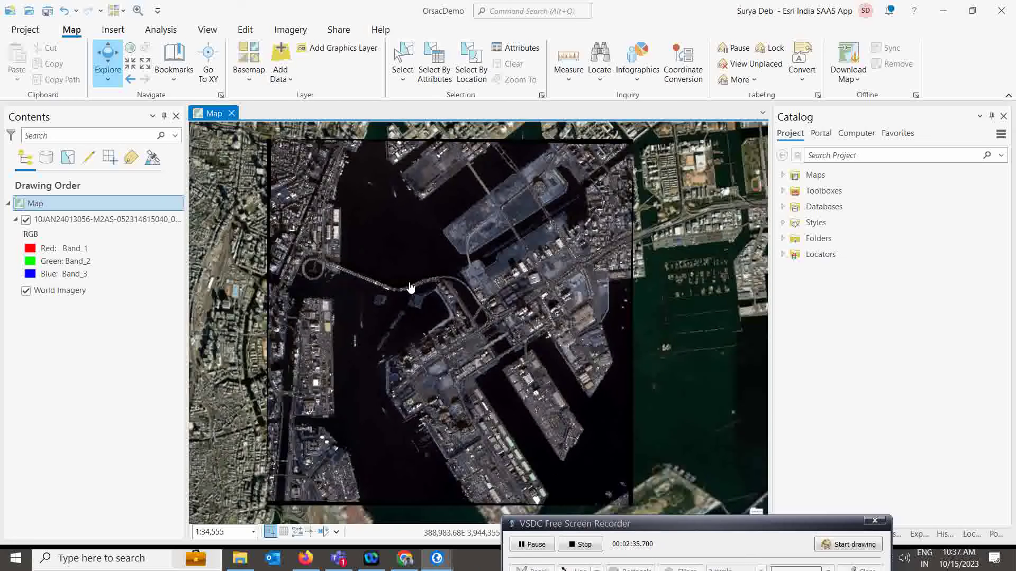
left_click_drag(184, 235, 206, 233)
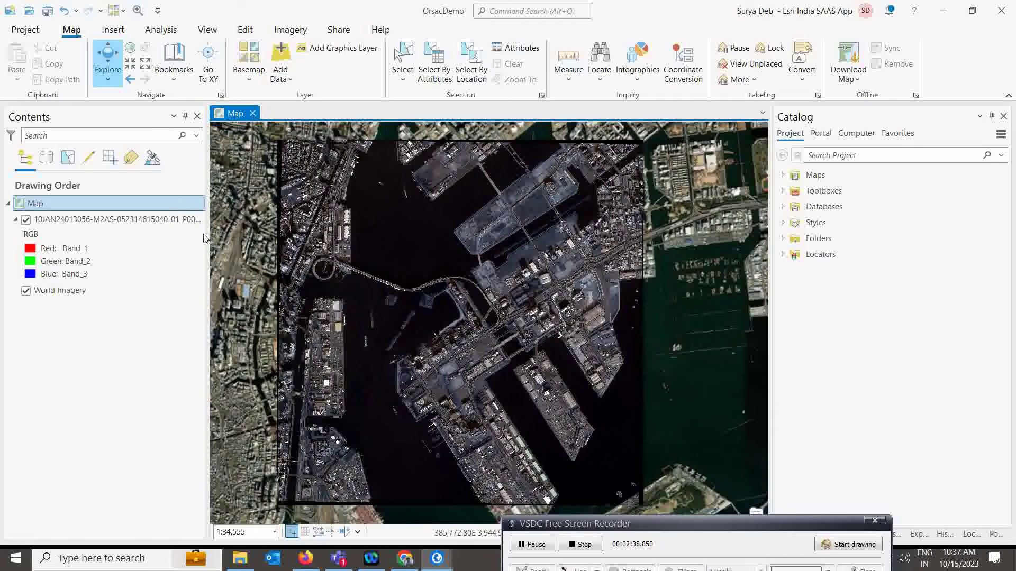
Check the satellite TIF layer's Raster Information, confirming 2 m cell size, then close its properties.
right_click(105, 220)
left_click(143, 535)
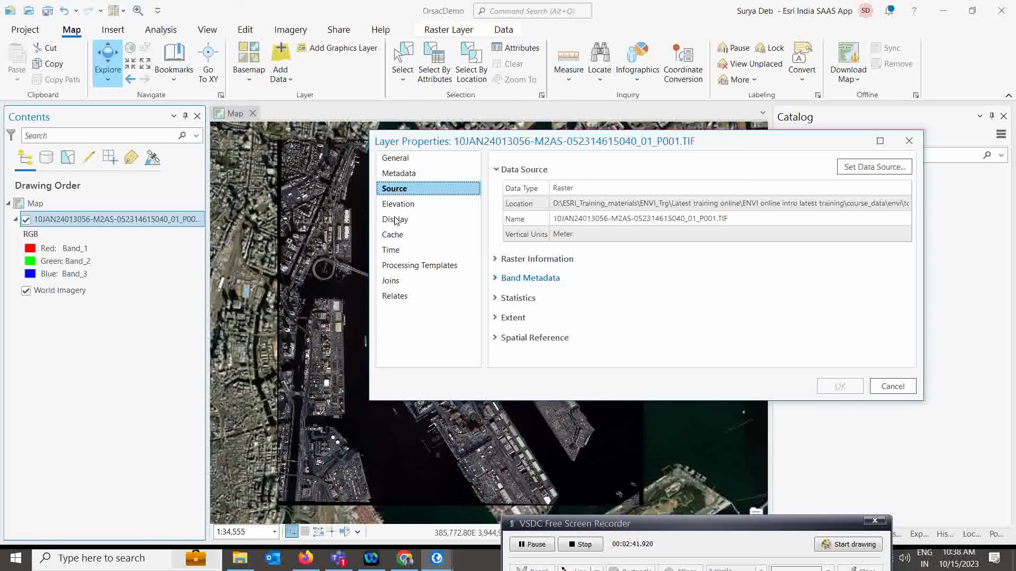
left_click(537, 259)
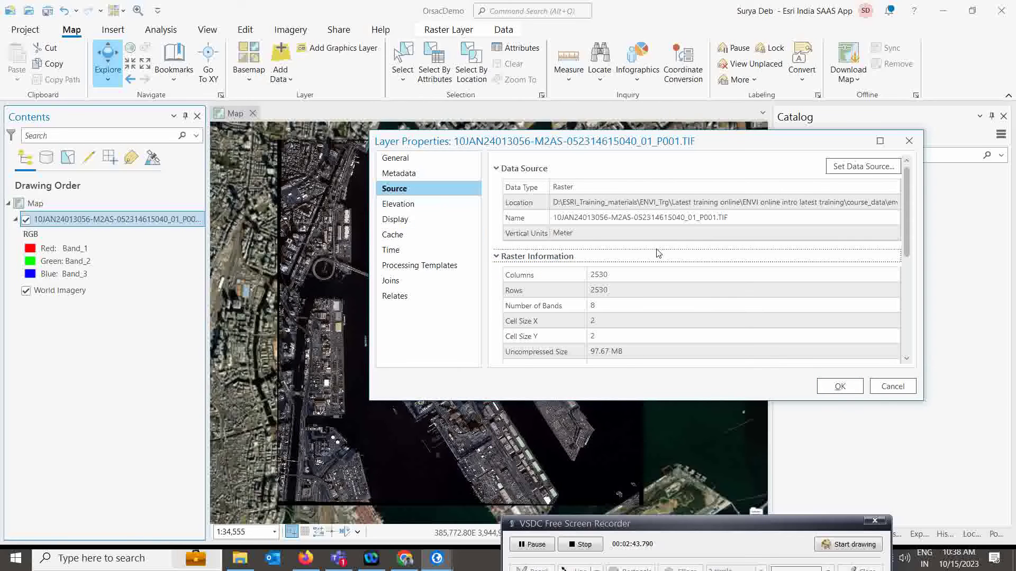
scroll(656, 248, "down", 1)
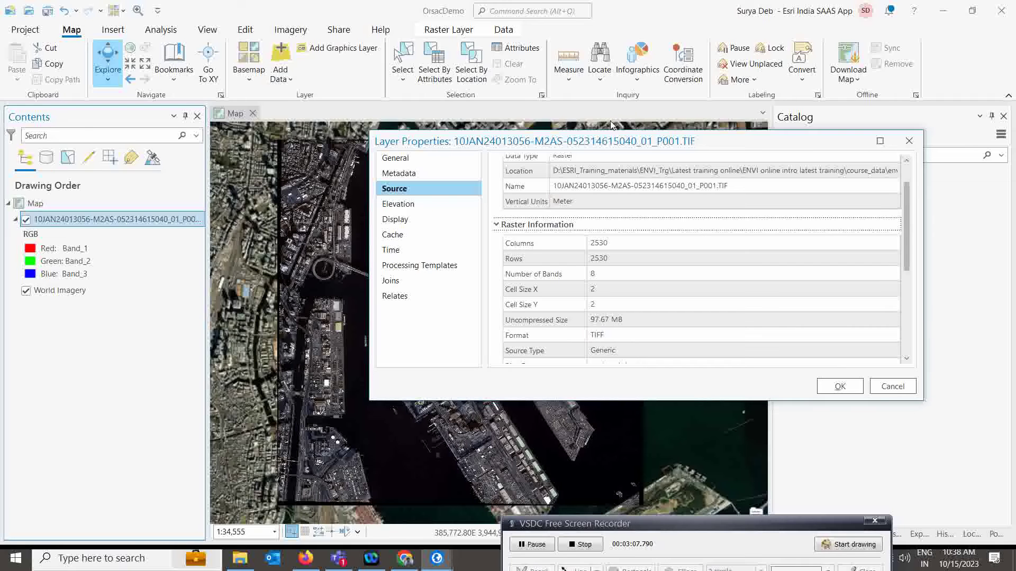
left_click(909, 141)
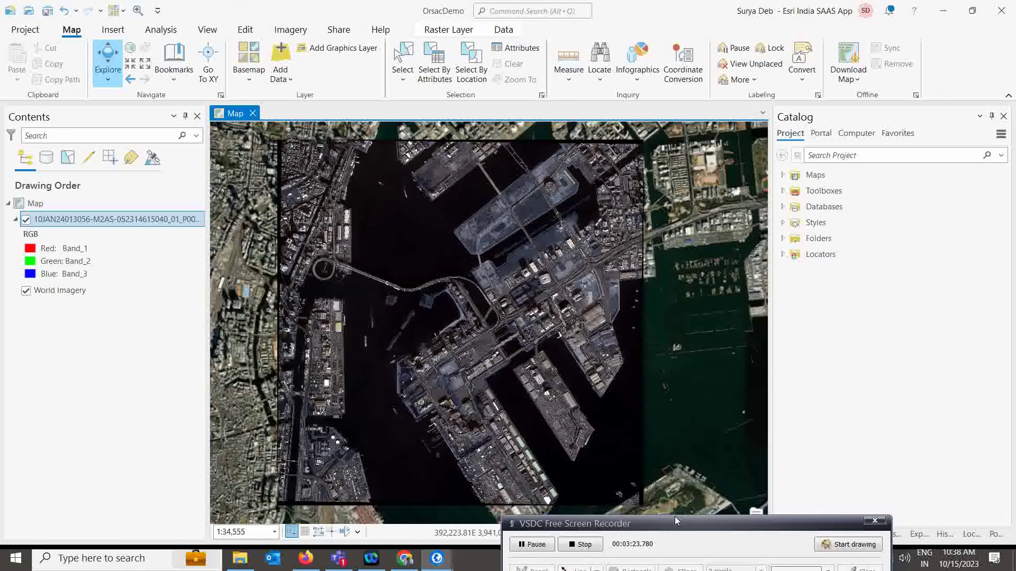
Search the geoprocessing tools for 'resample' and open the Resample tool.
left_click_drag(678, 525, 697, 542)
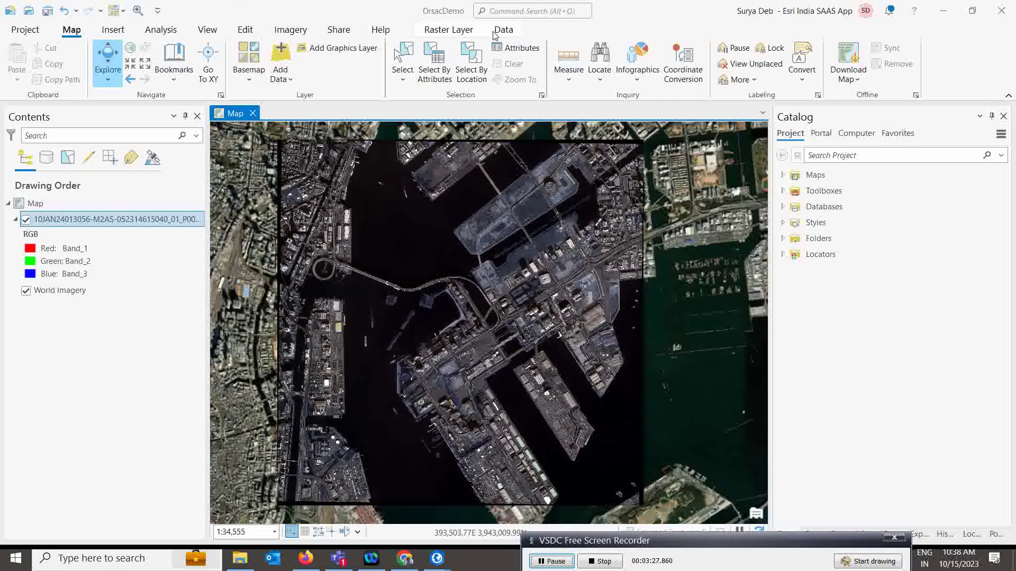
left_click(161, 30)
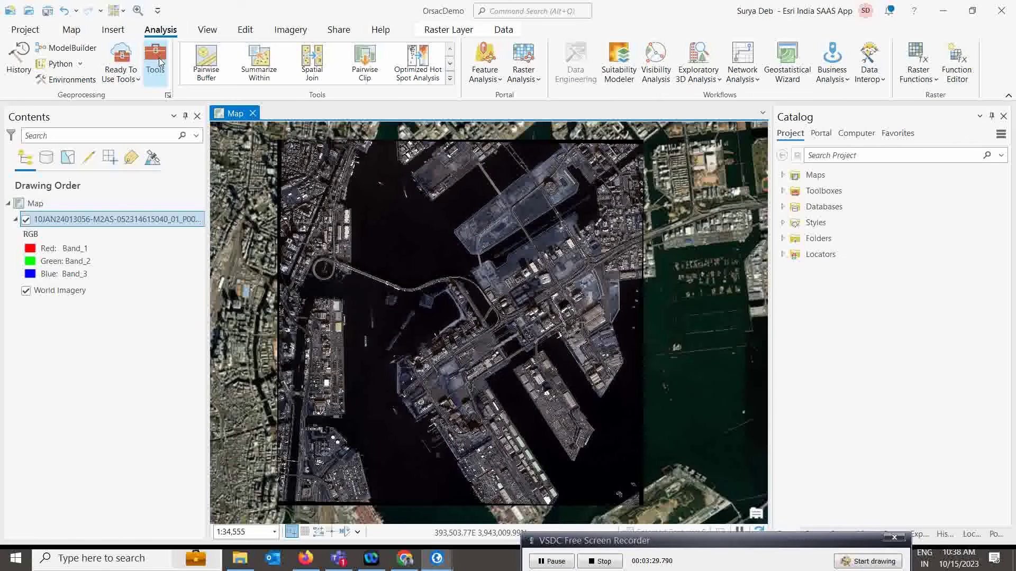
left_click(158, 59)
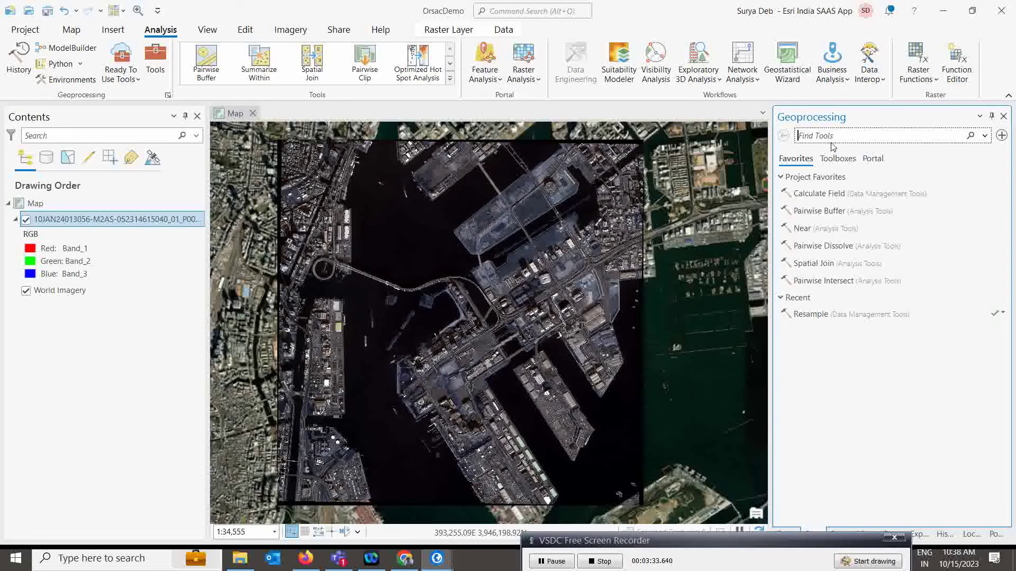
type("resa")
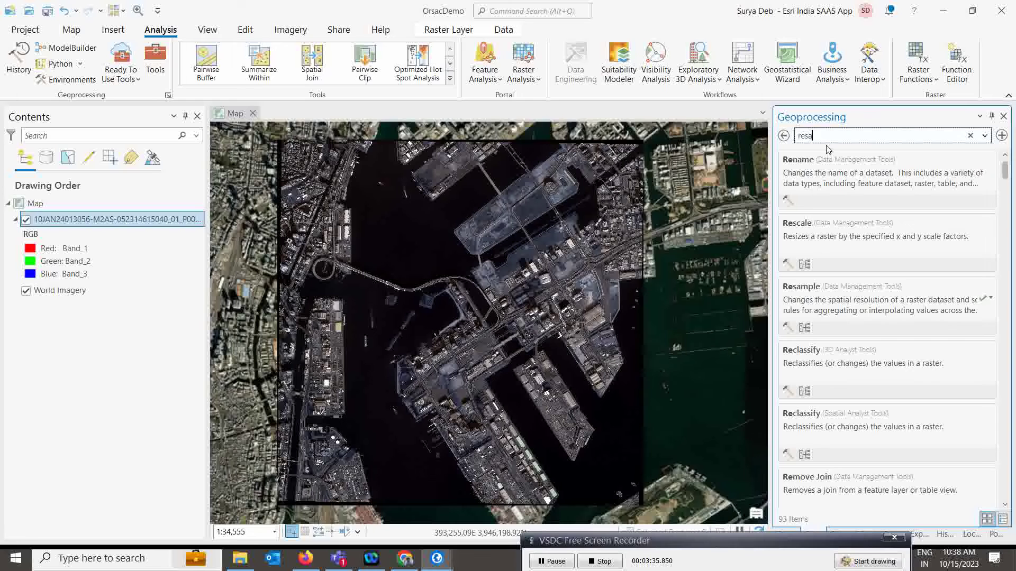
type("mple")
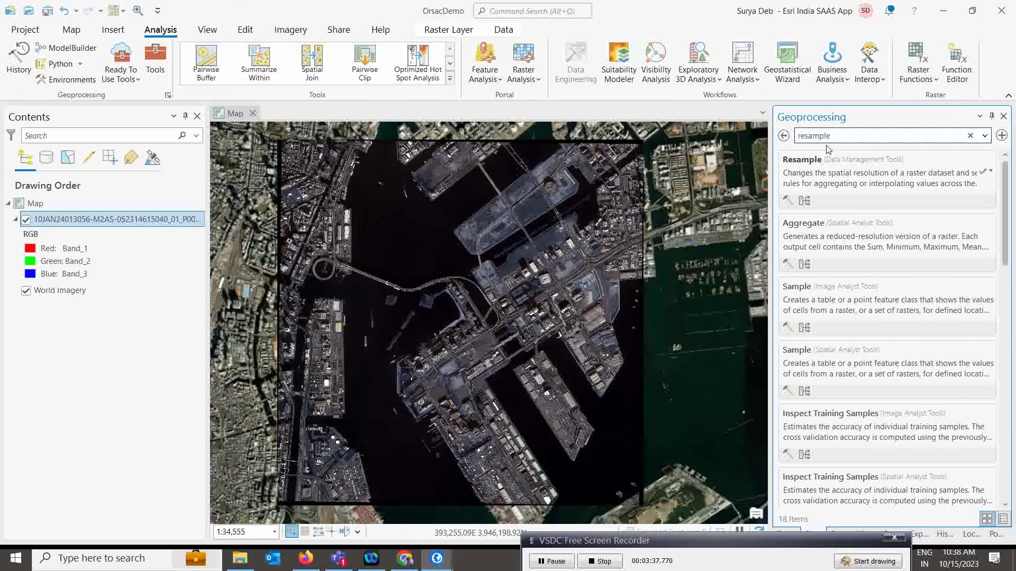
left_click(858, 174)
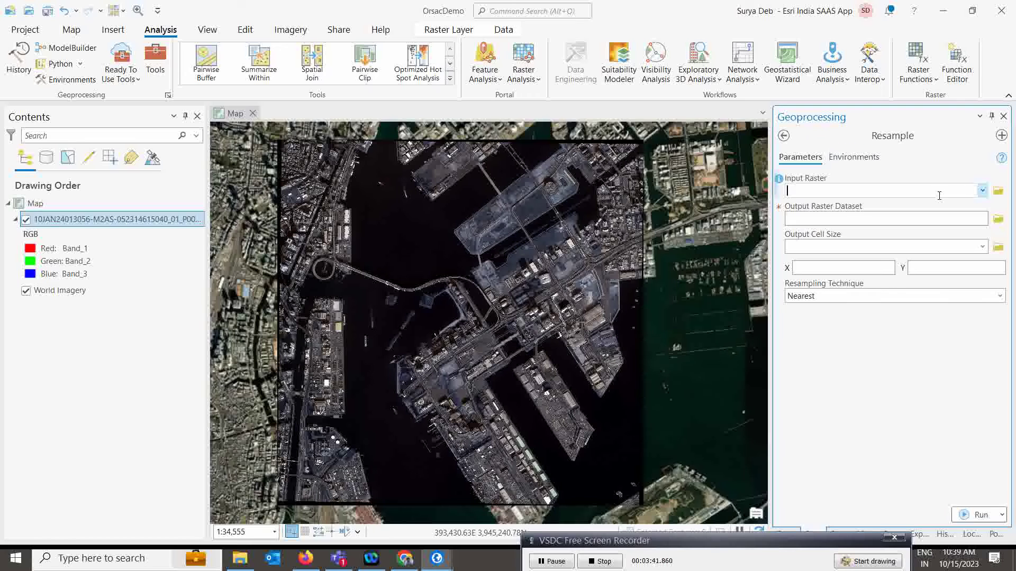
Set the TIF image as input raster with a 5 by 5 output cell size, keeping Nearest resampling.
left_click(982, 191)
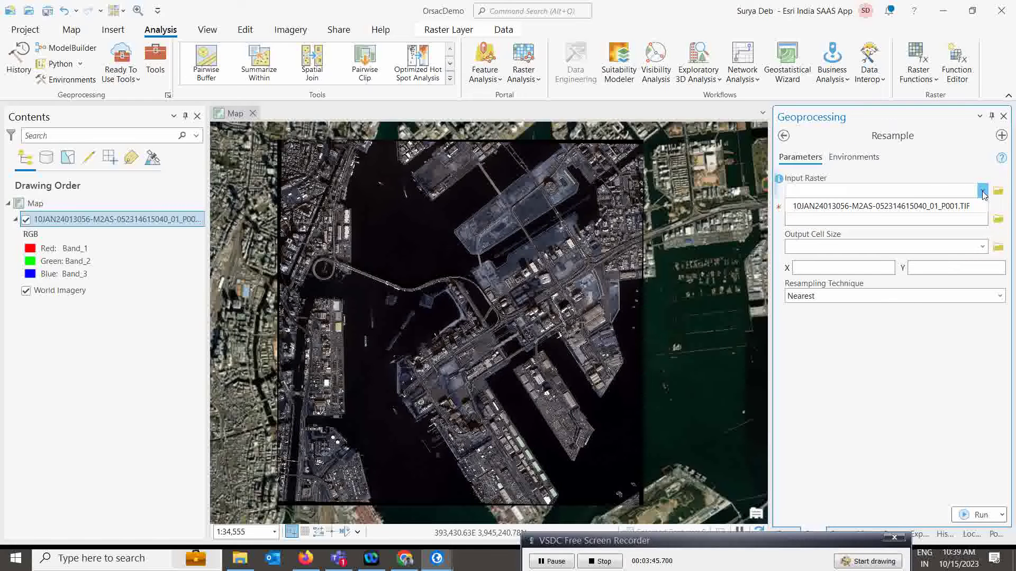
left_click(834, 205)
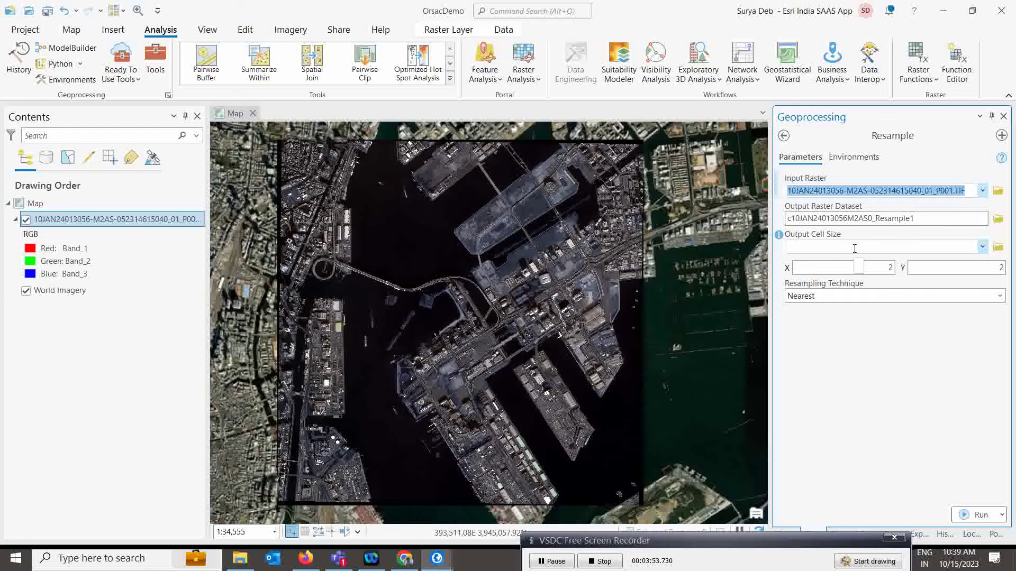
left_click(890, 267)
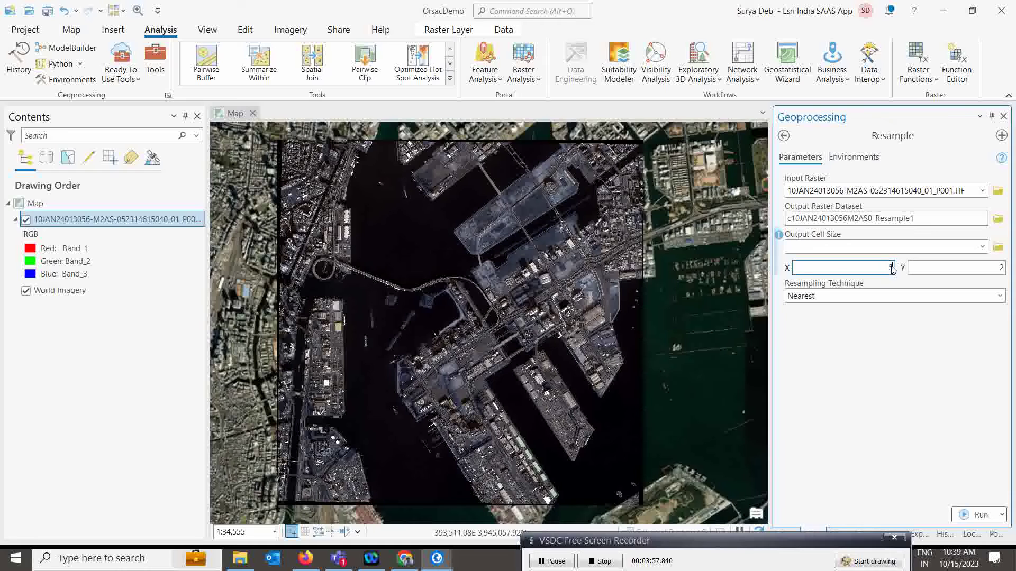
type("5")
left_click(987, 268)
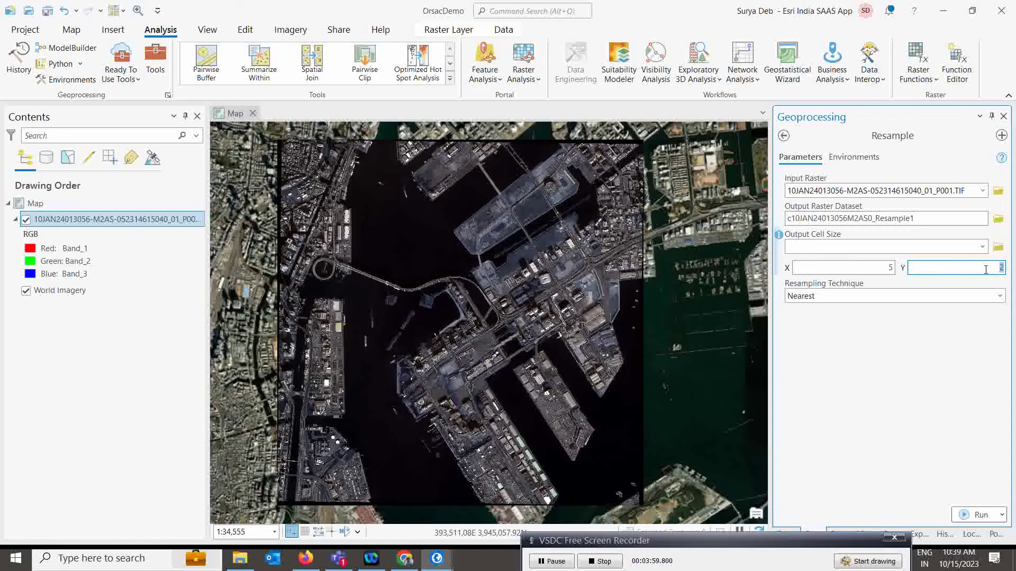
type("5")
left_click(999, 297)
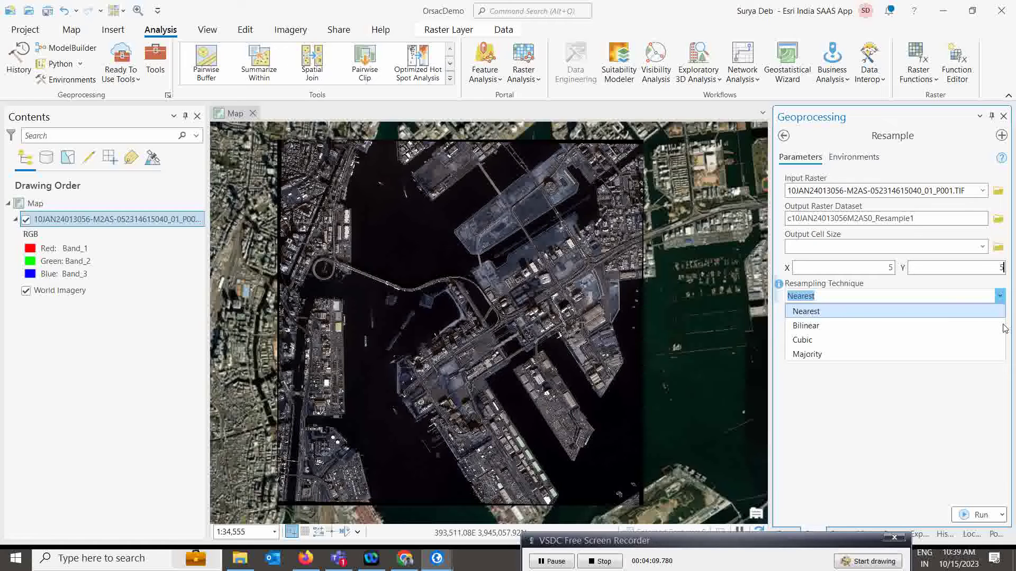
left_click(886, 405)
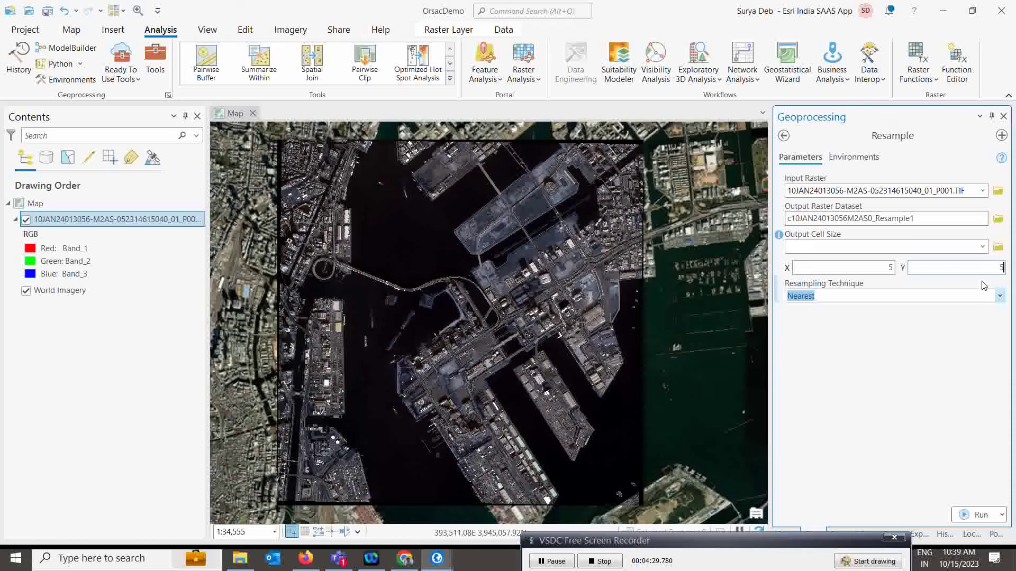
left_click(999, 297)
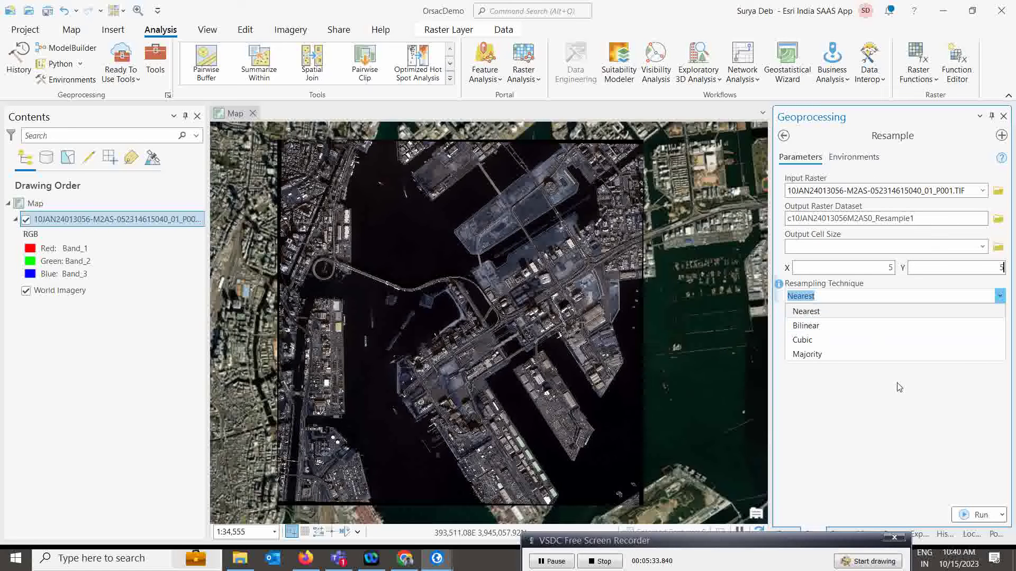
left_click(868, 398)
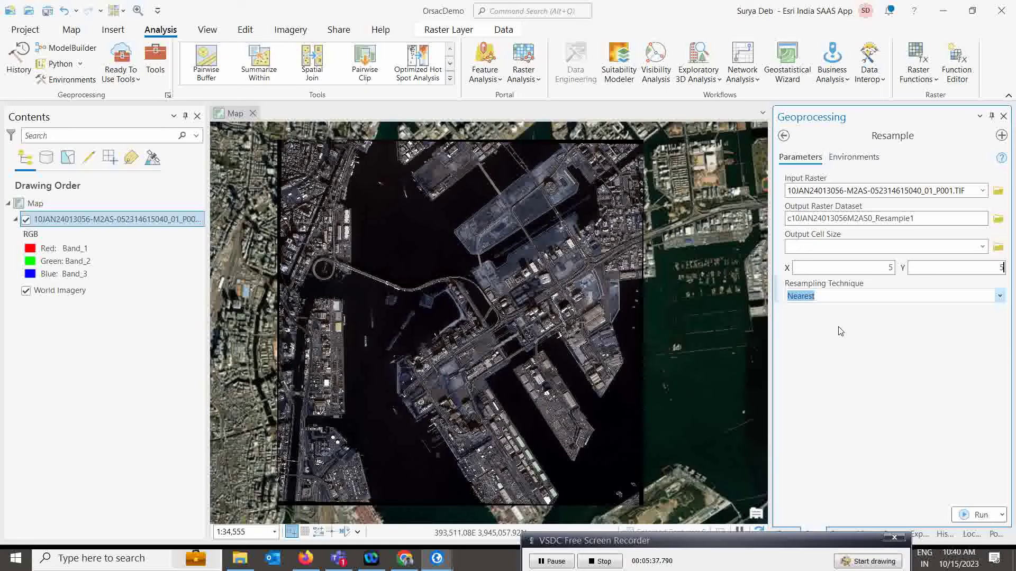
Change the Resample tool's resampling technique from Nearest to Bilinear.
left_click(999, 296)
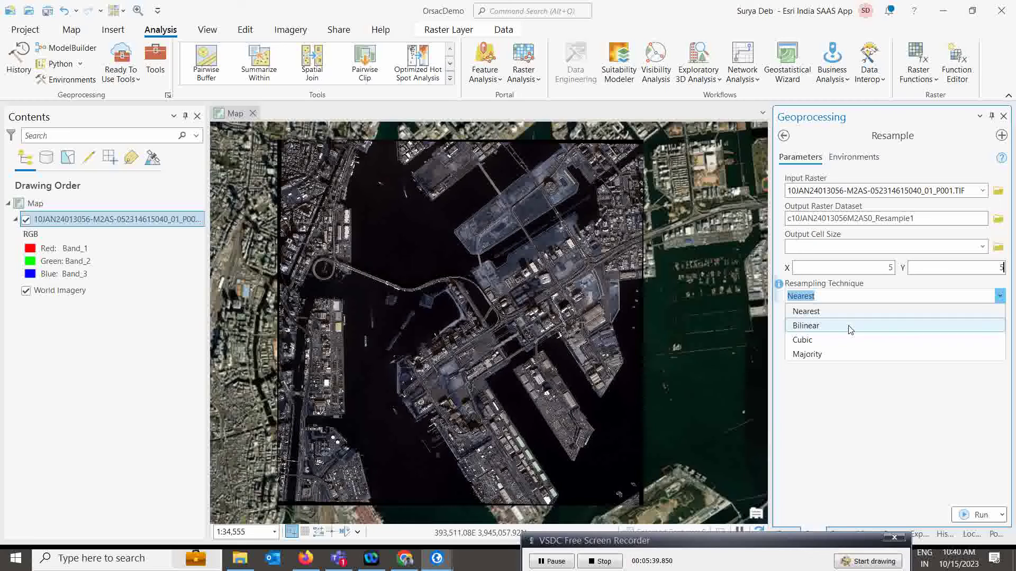
left_click(836, 331)
key("Down")
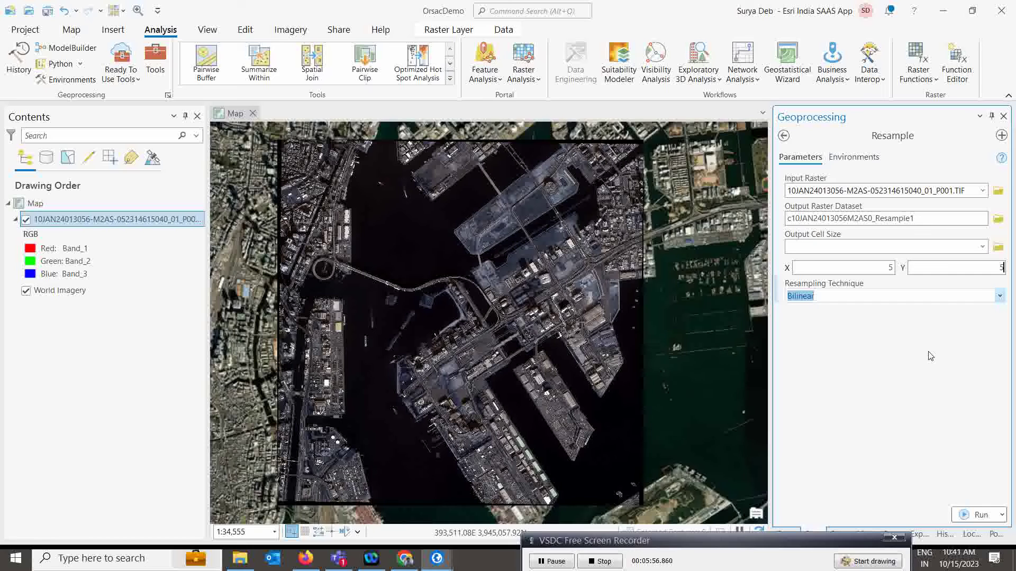
left_click(925, 354)
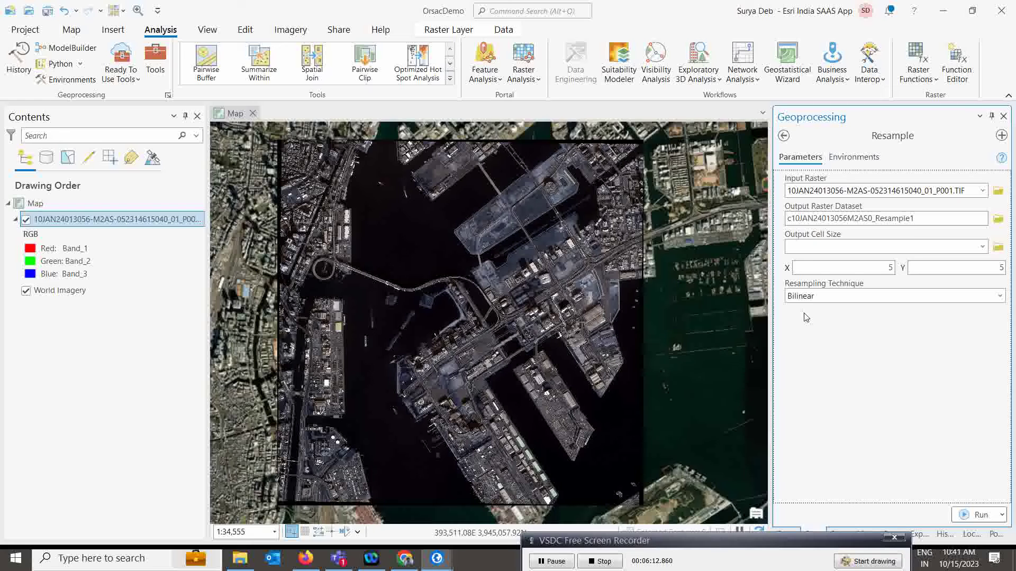
Run the 5 m Bilinear resample, view its details, and toggle Resample1 off and on to compare.
left_click(963, 519)
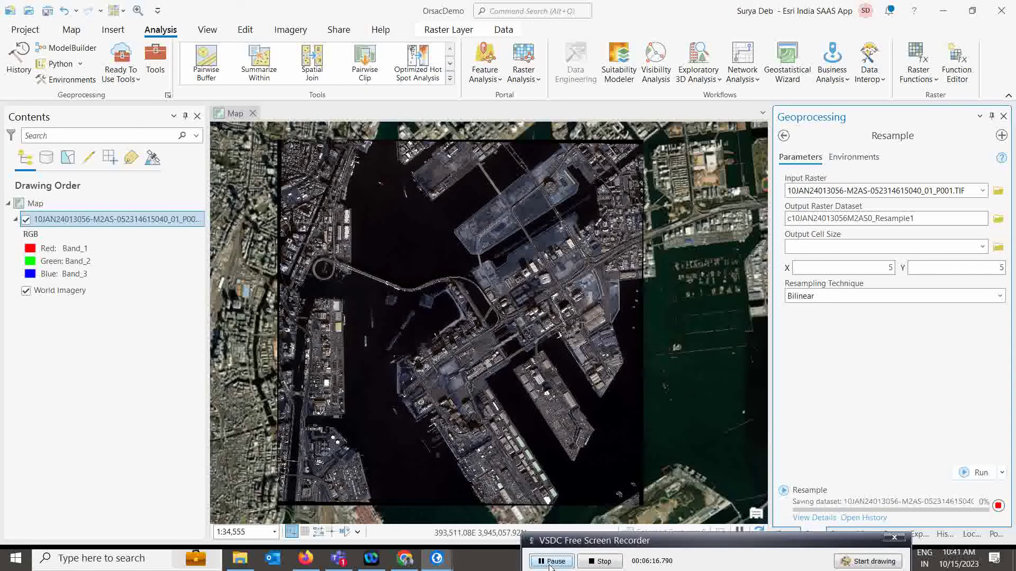
left_click(829, 517)
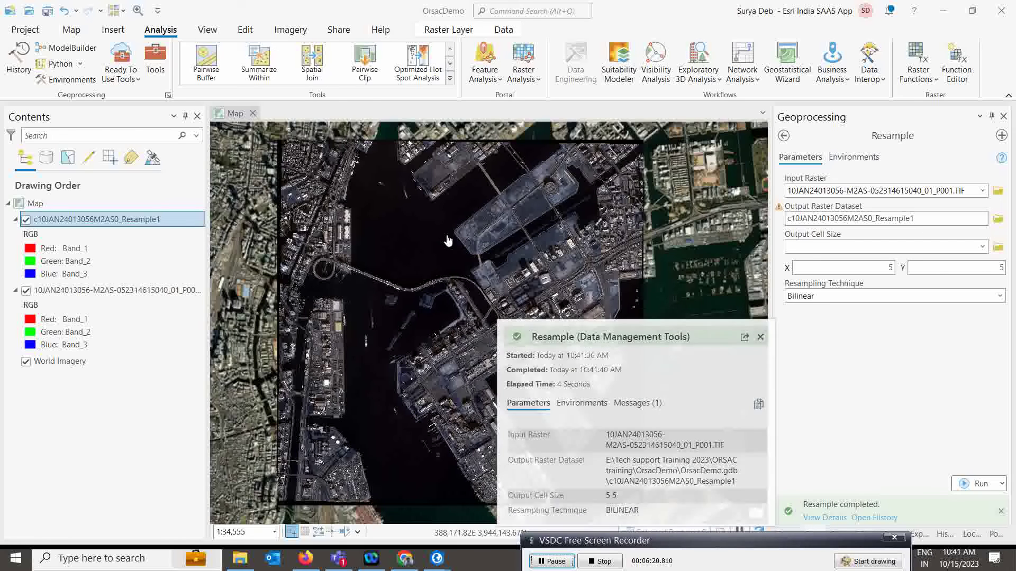
left_click(27, 219)
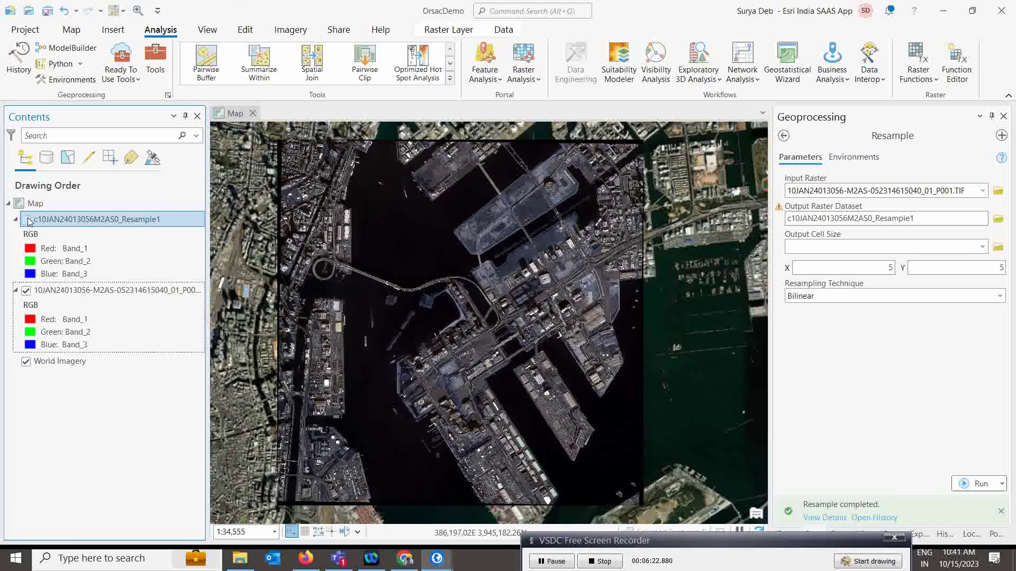
left_click(28, 219)
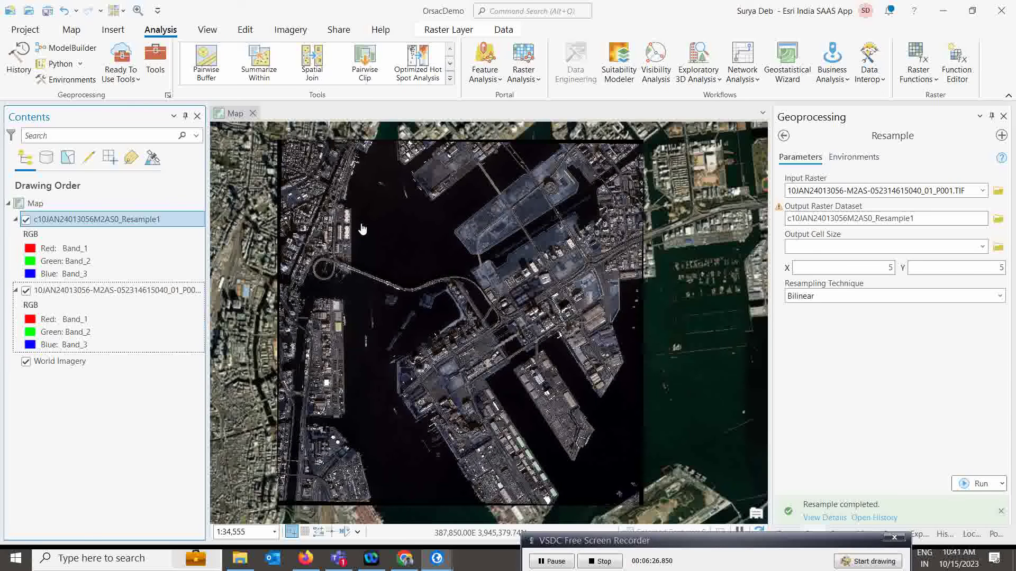
scroll(518, 290, "up", 3)
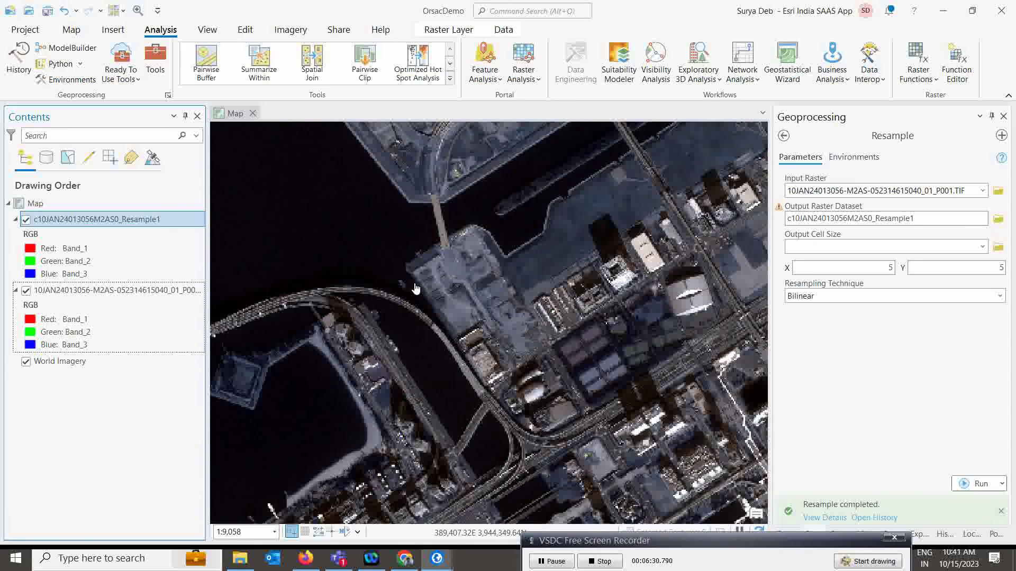
scroll(415, 289, "down", 3)
right_click(74, 221)
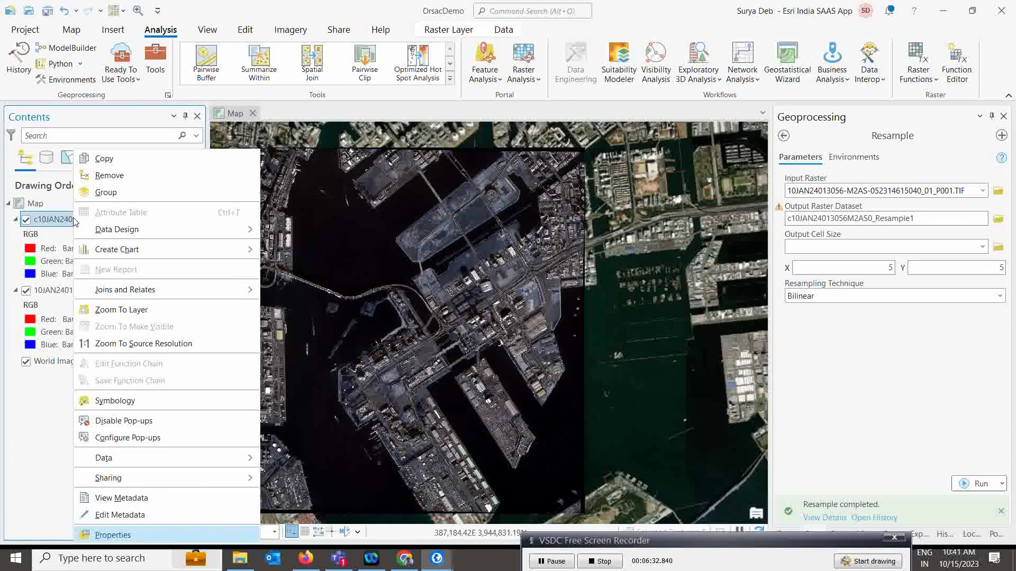
left_click(110, 537)
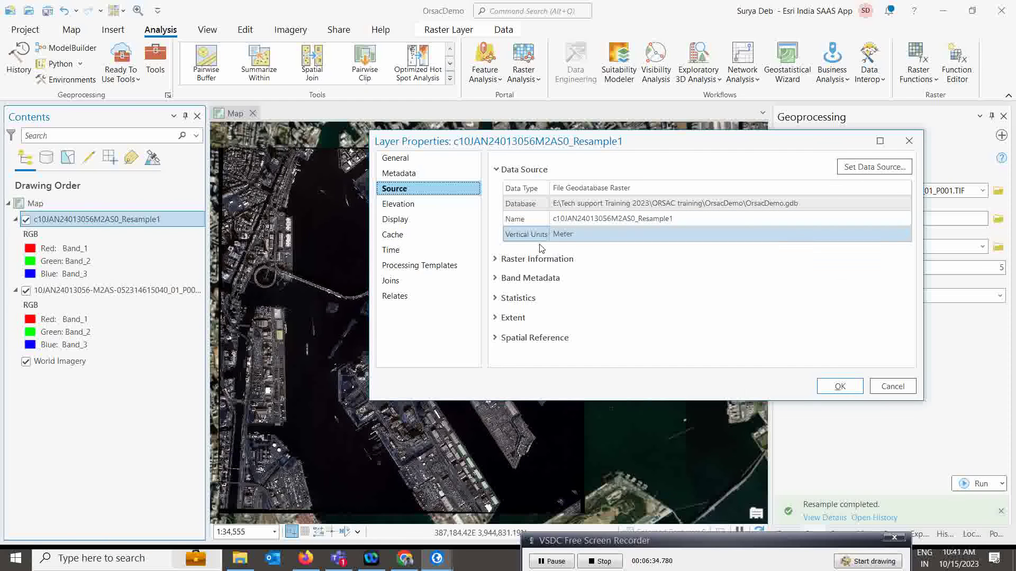
left_click(524, 259)
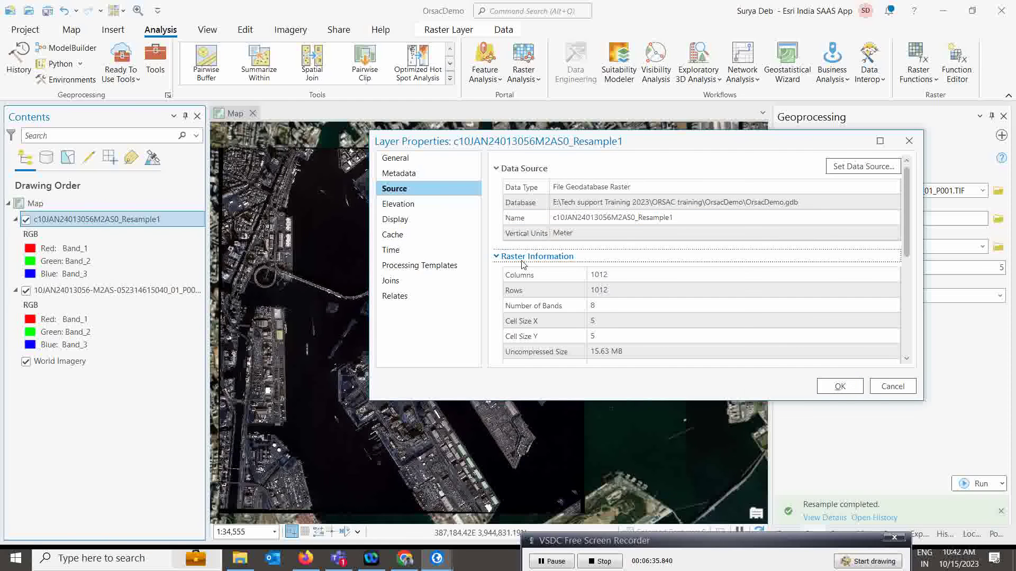
left_click(601, 336)
left_click(596, 350)
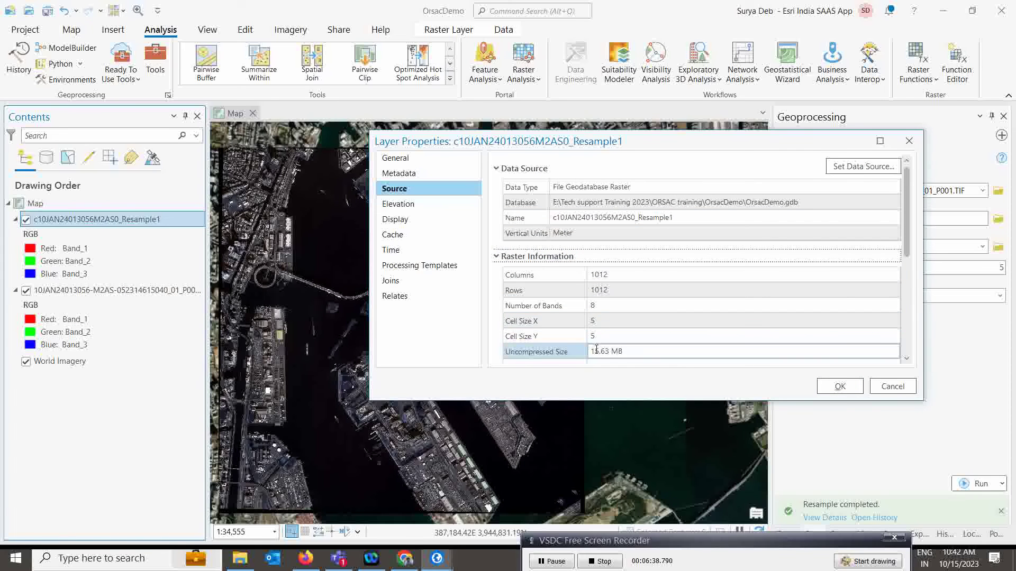
left_click(908, 142)
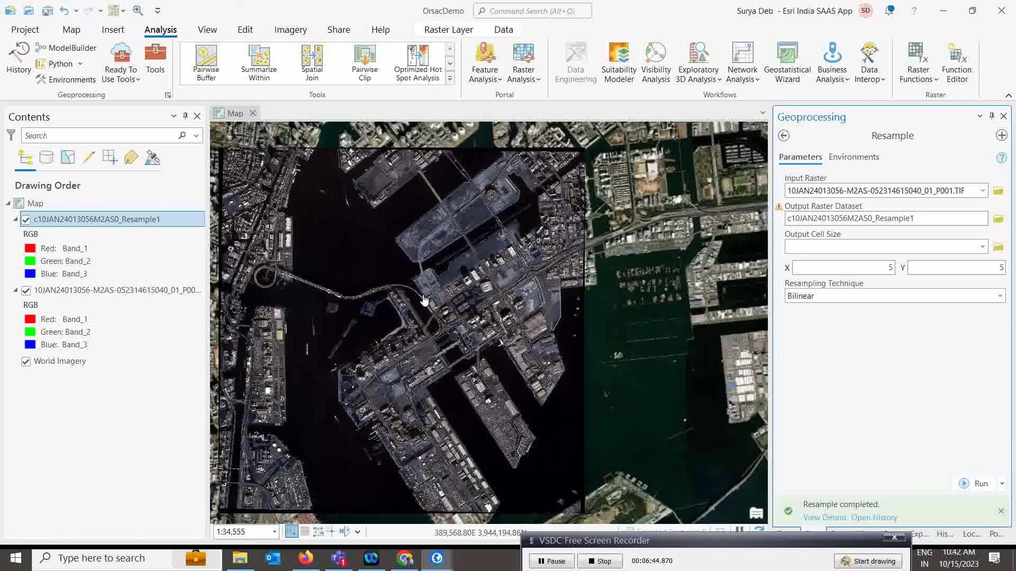
Zoom in on the resampled pixels and measure one cell, reading 5.01 m across.
scroll(428, 293, "up", 5)
scroll(424, 300, "up", 6)
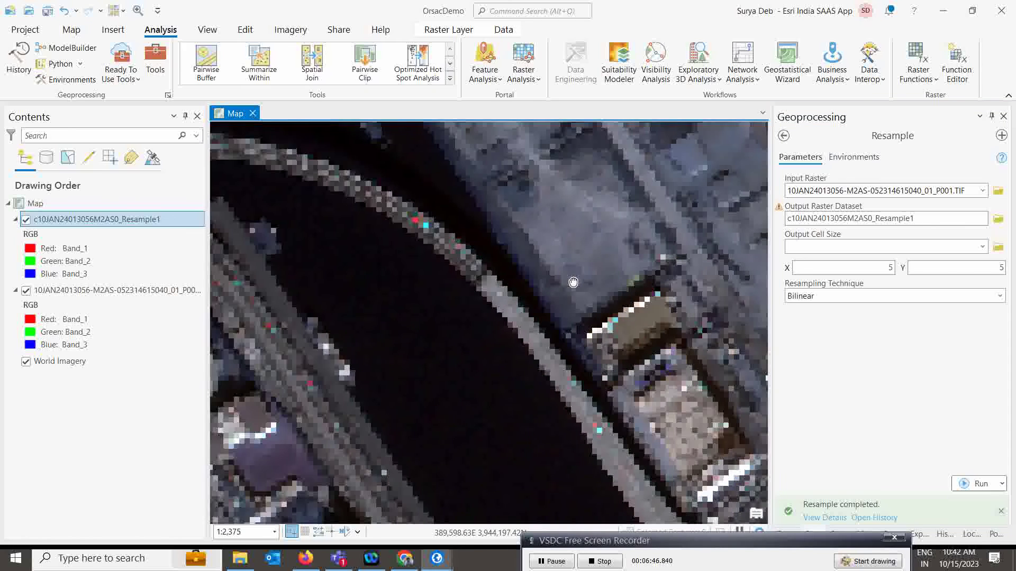
scroll(556, 296, "up", 2)
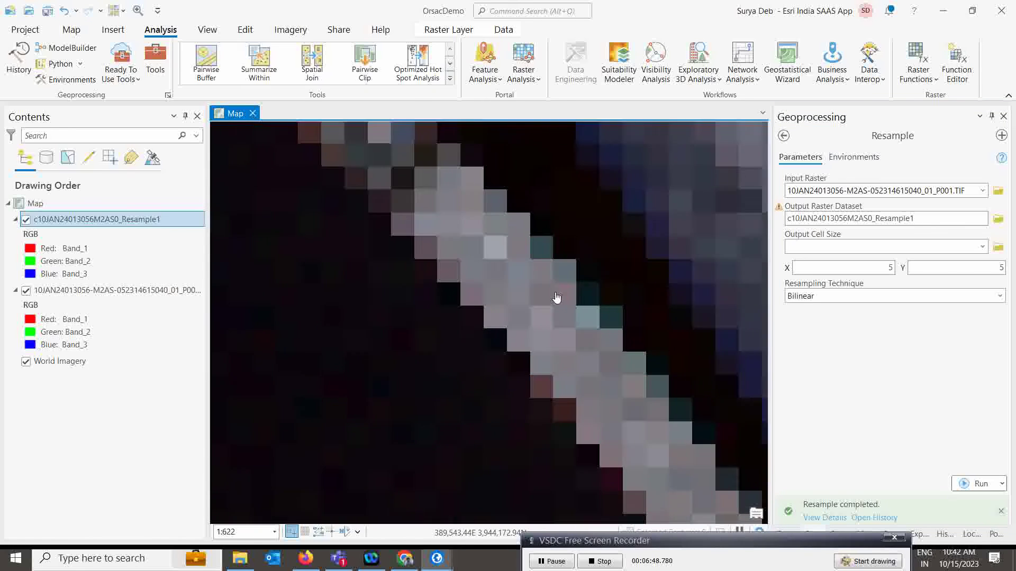
scroll(550, 294, "up", 2)
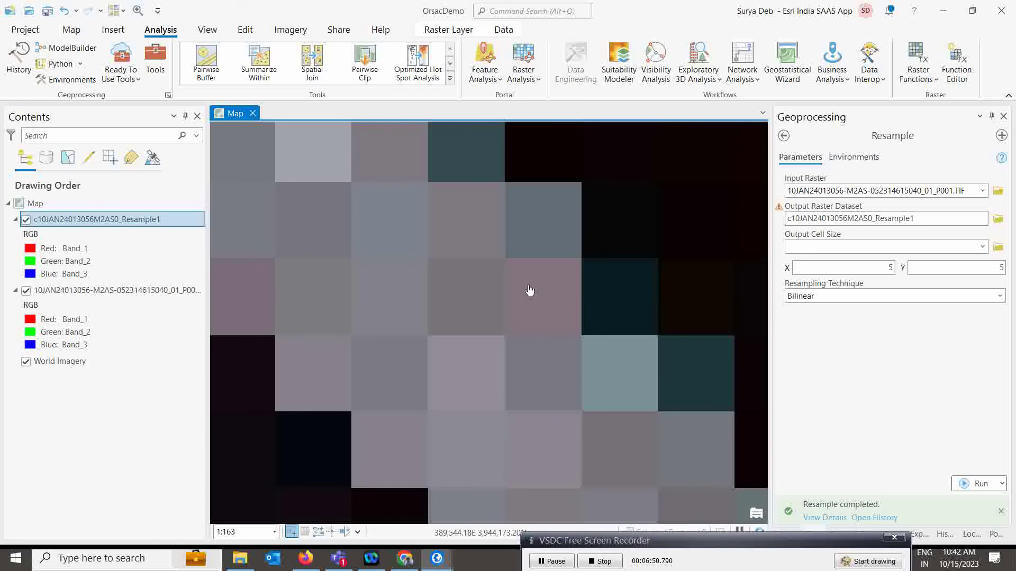
left_click(71, 30)
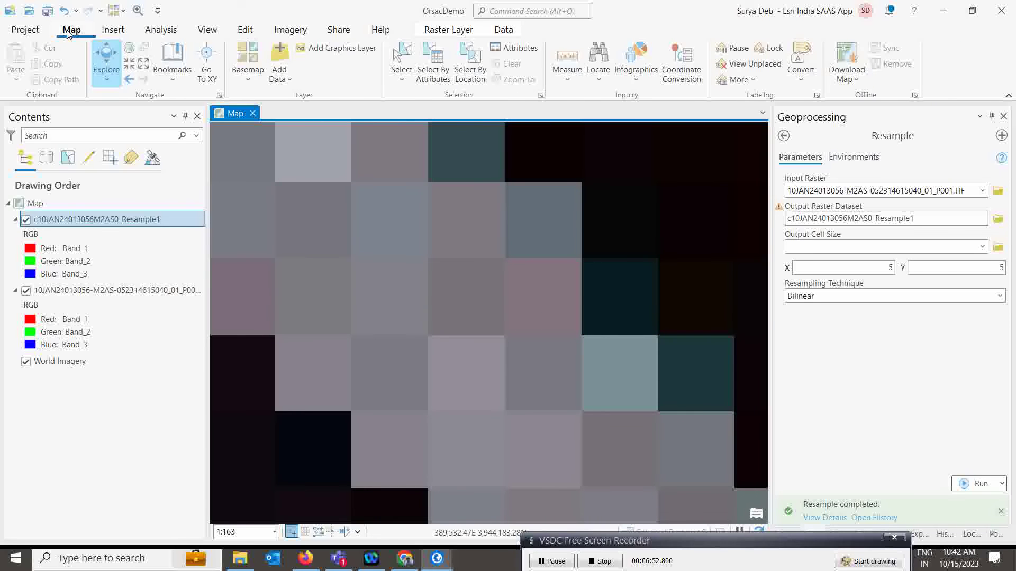
left_click(568, 62)
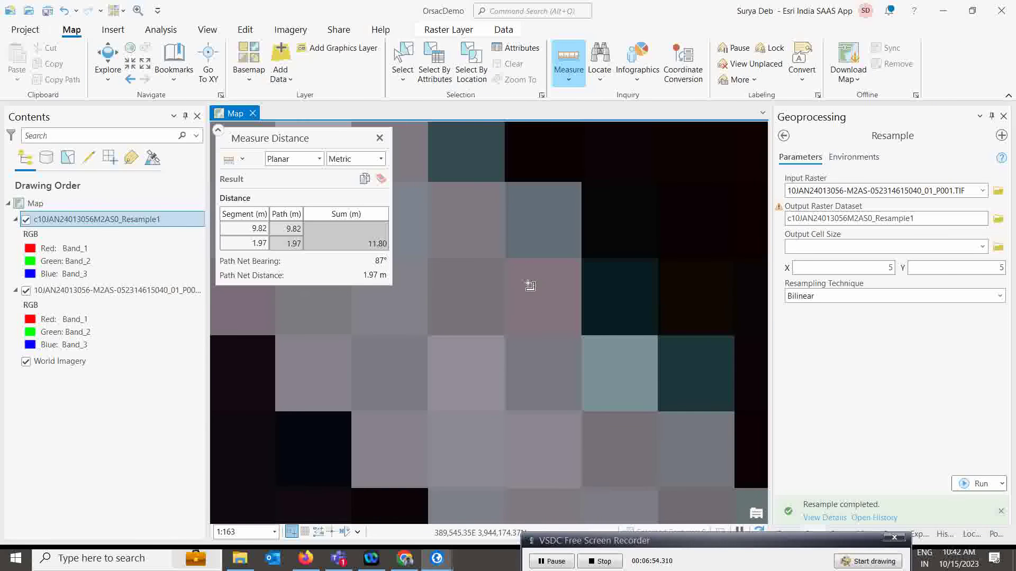
left_click(507, 336)
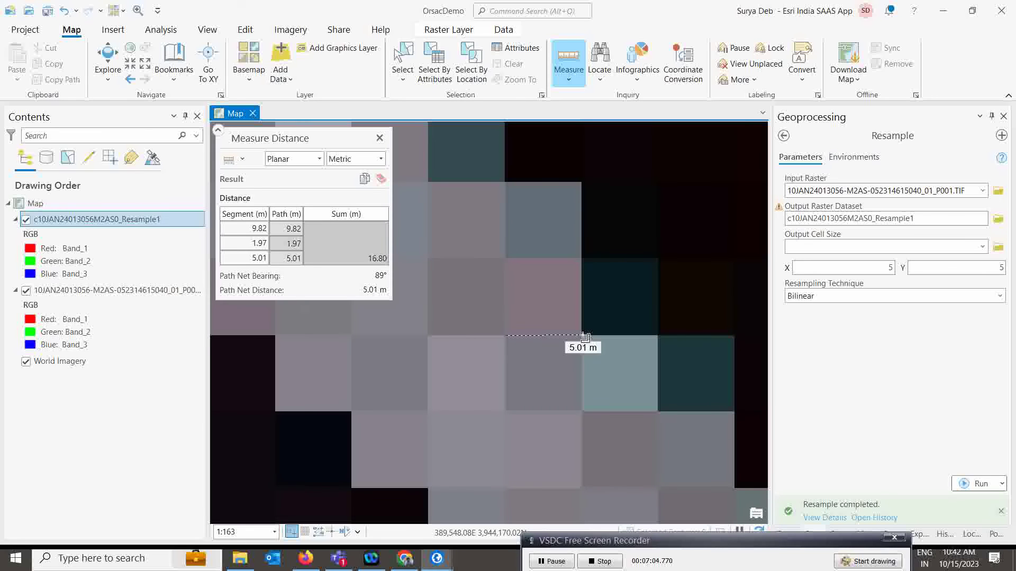
Hide the Resample1 layer and measure an original-image pixel at roughly 2 m across.
key("Escape")
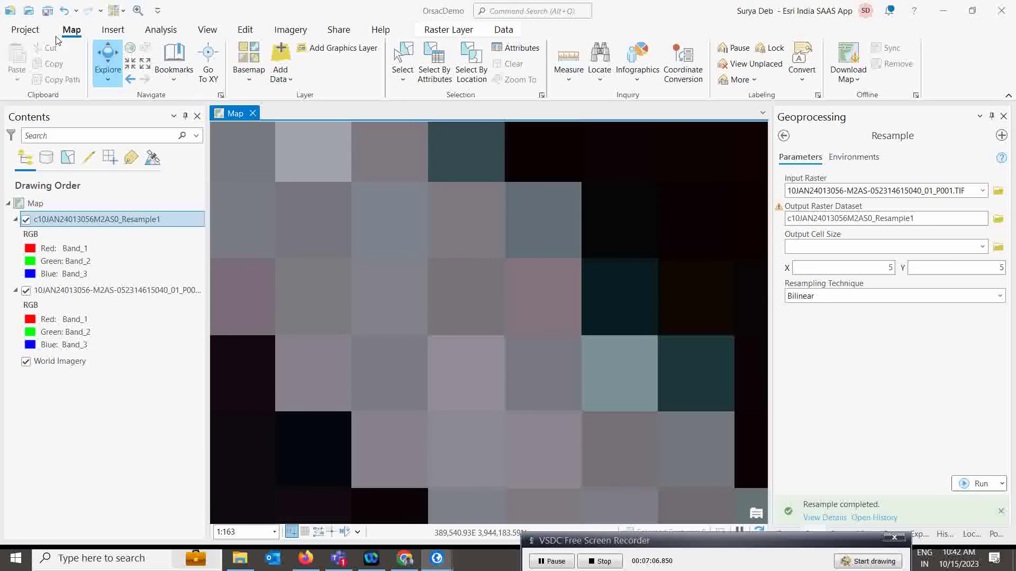
left_click(26, 219)
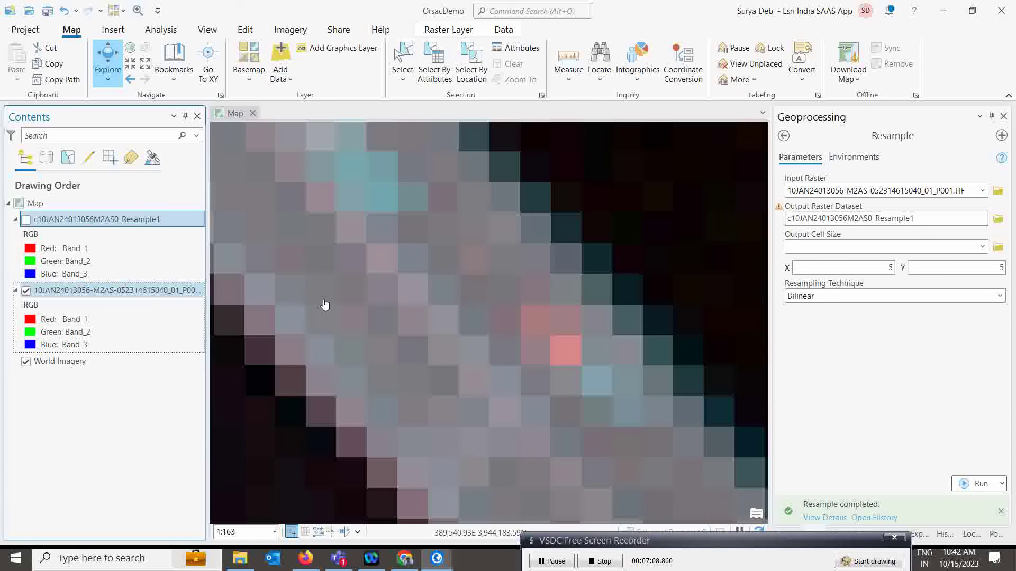
scroll(512, 316, "up", 2)
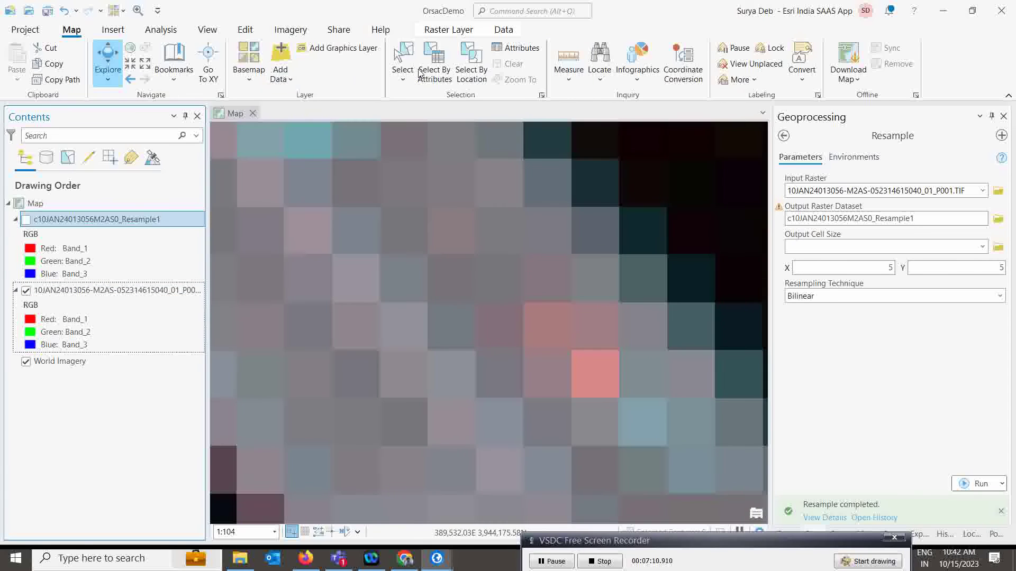
left_click(569, 57)
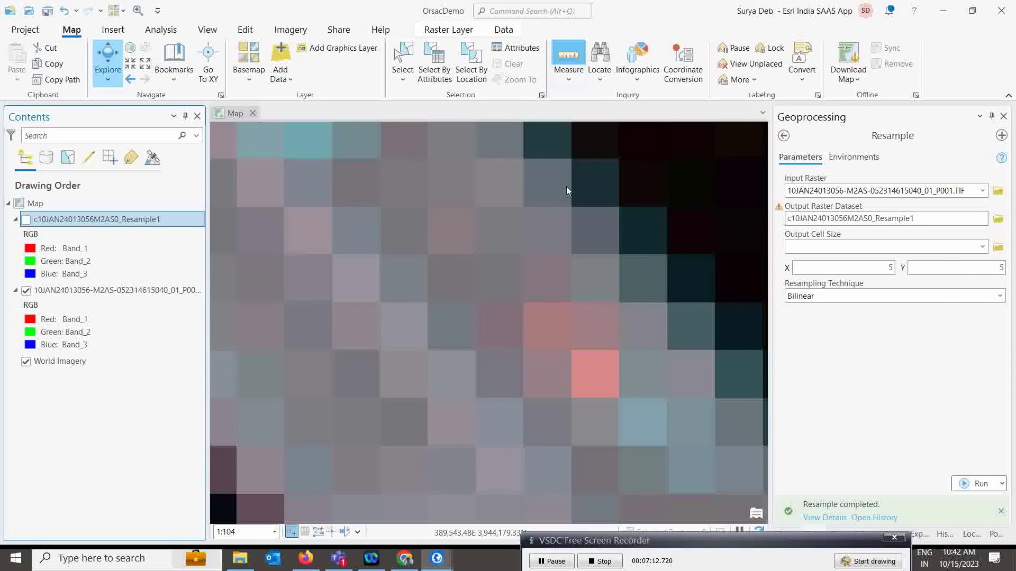
left_click(478, 302)
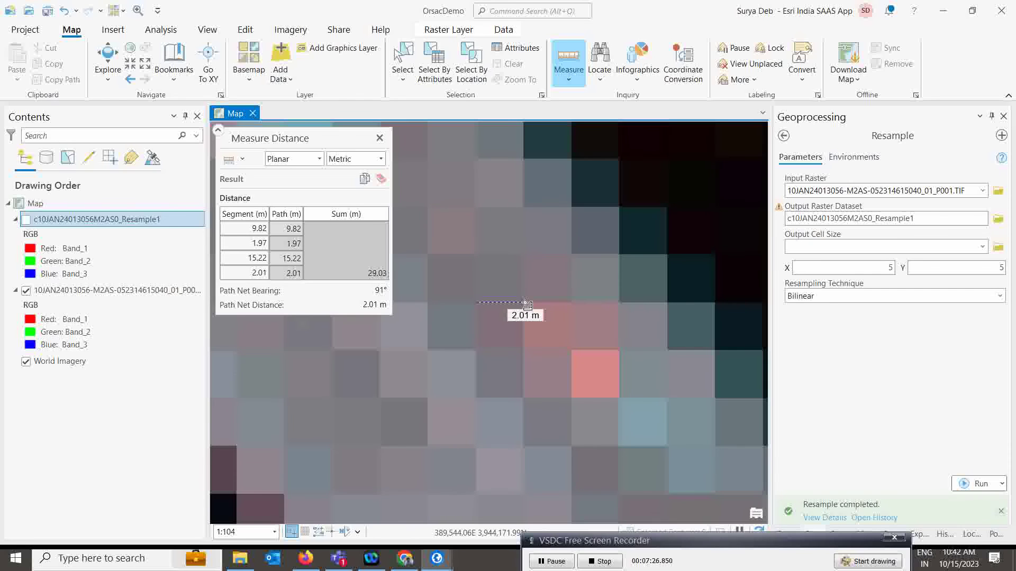
left_click(380, 138)
Turn the Resample1 layer back on and zoom out to show the whole harbour scene.
scroll(415, 191, "down", 5)
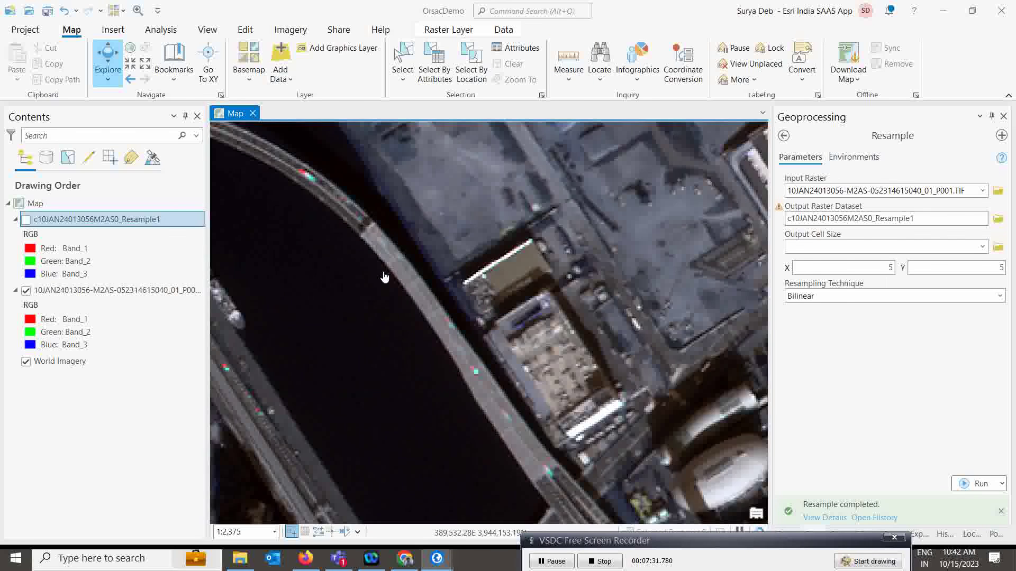
scroll(385, 277, "down", 1)
left_click(26, 219)
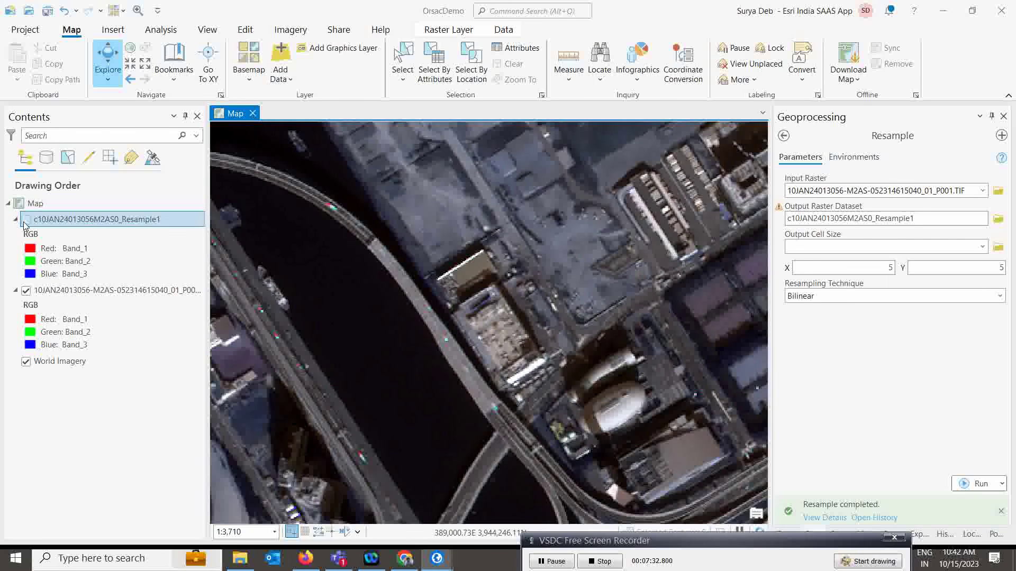
scroll(446, 277, "down", 1)
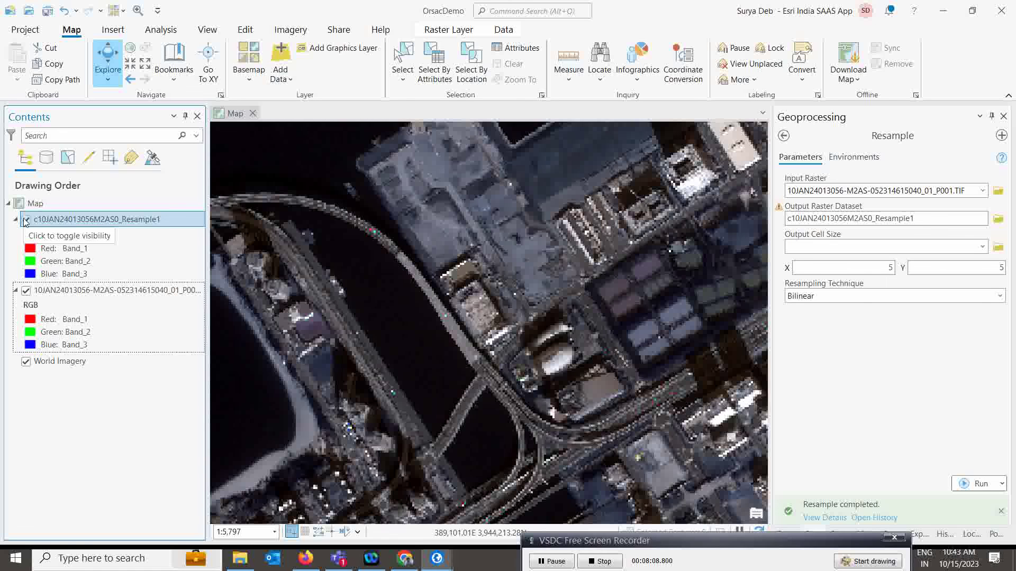
scroll(486, 368, "down", 5)
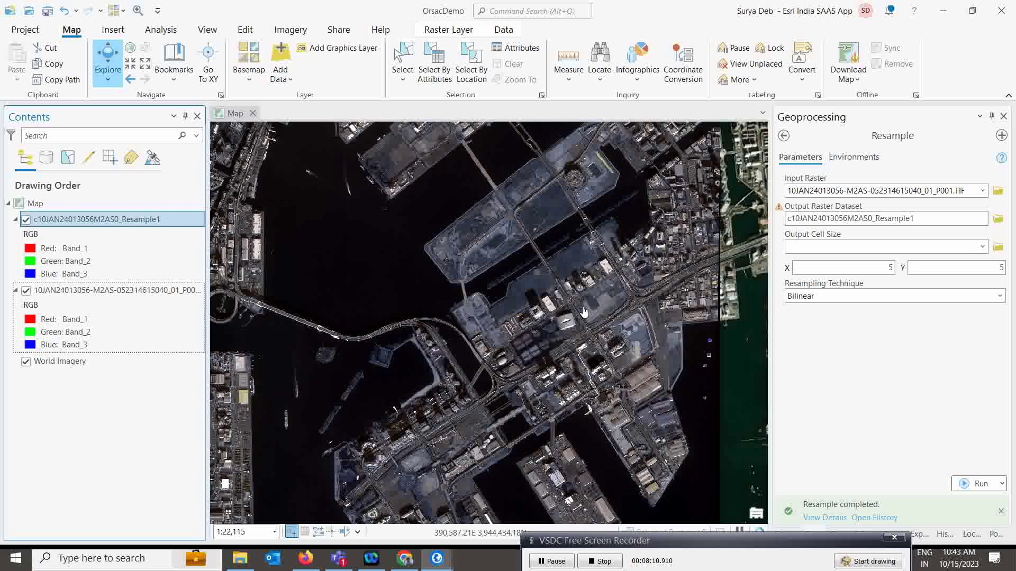
scroll(581, 314, "down", 2)
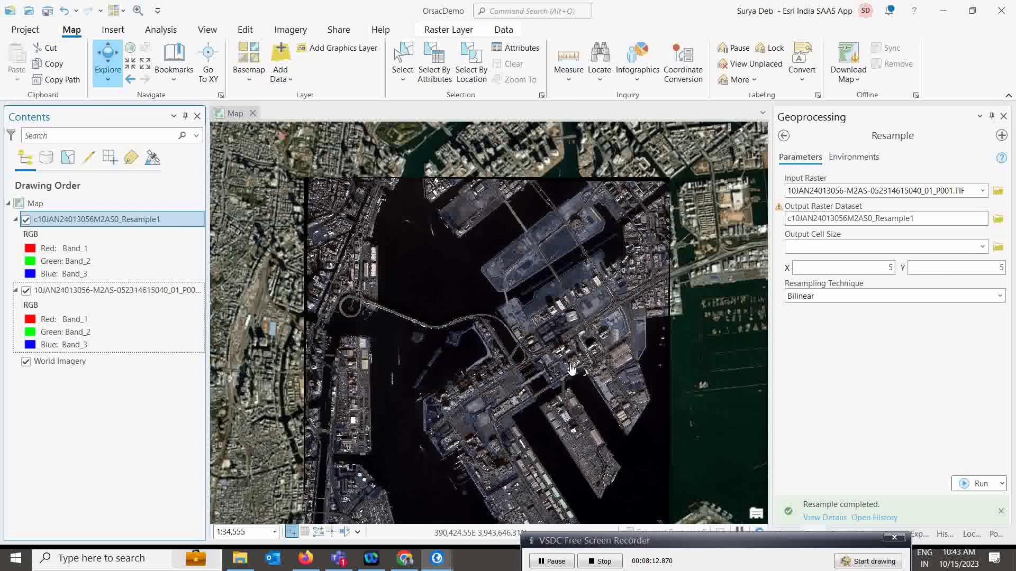